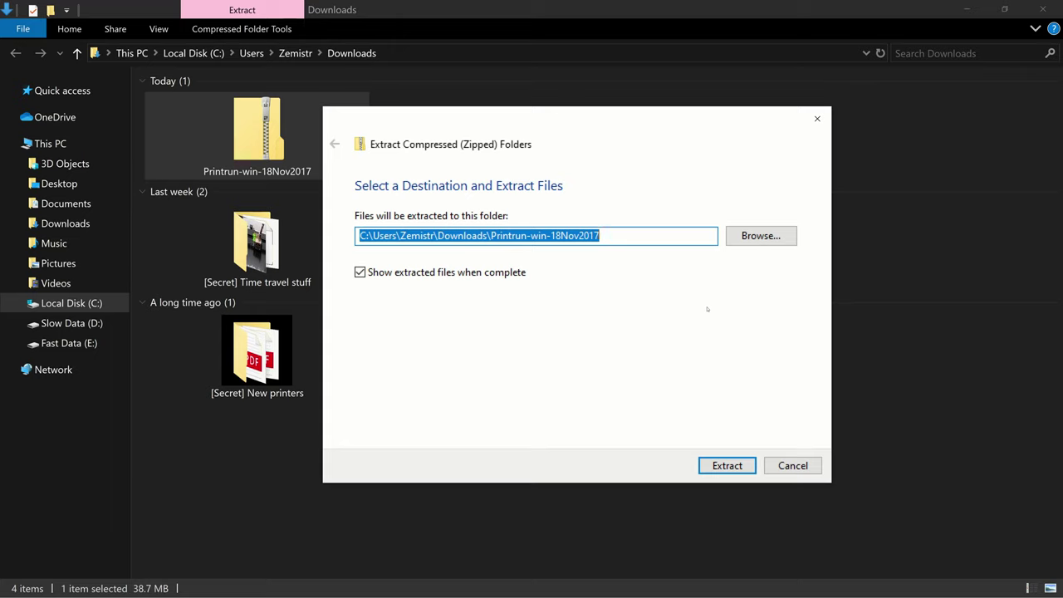
- Extract the Printrun-win-18Nov2017 archive to its suggested folder and launch pronterface from the extracted files
{"action": "left_click", "coordinate": [721, 463]}
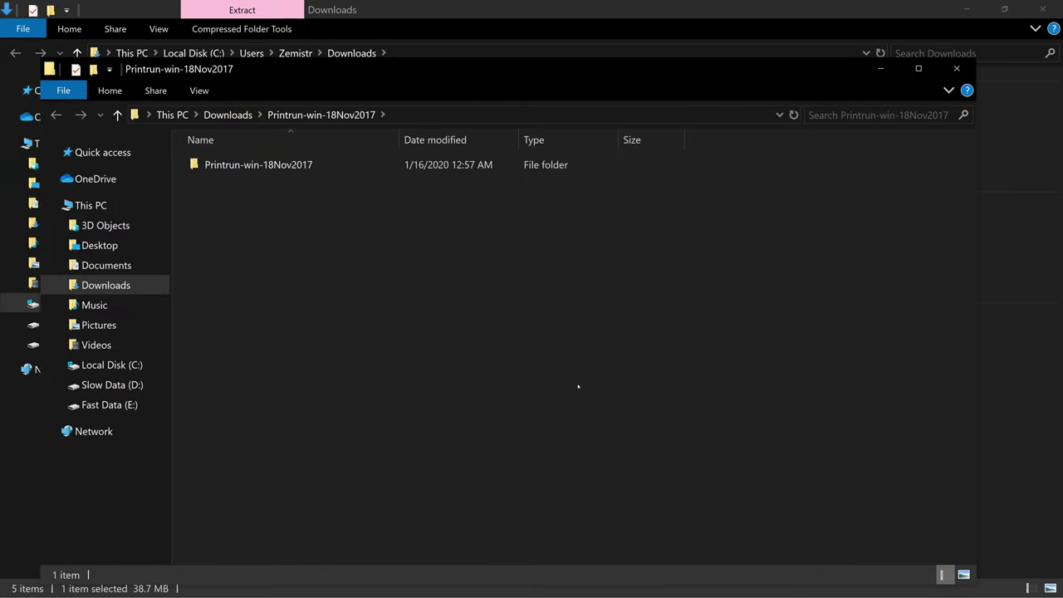
{"action": "double_click", "coordinate": [247, 166]}
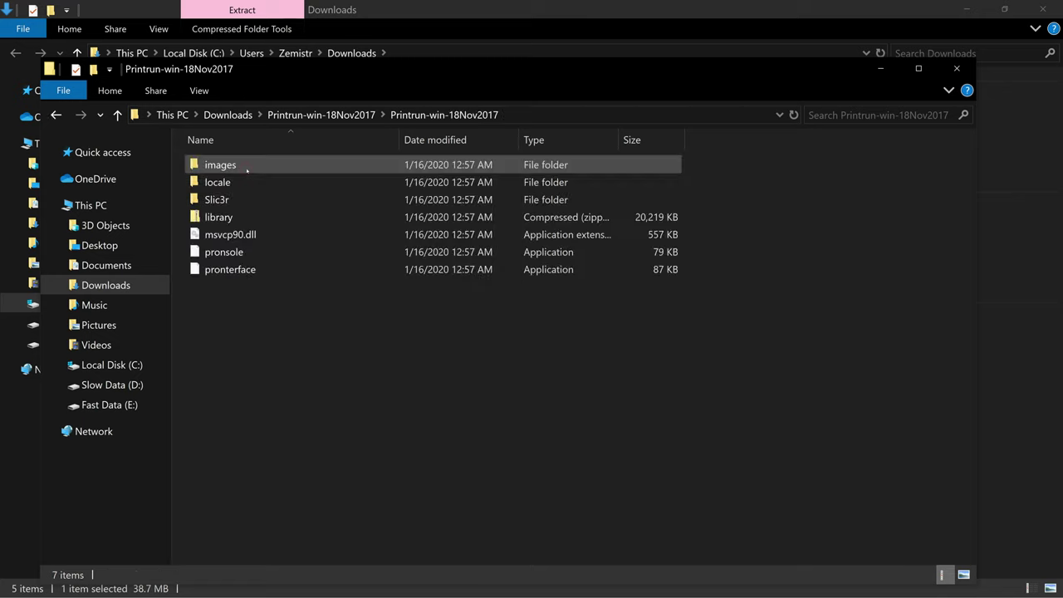
{"action": "left_click", "coordinate": [291, 269]}
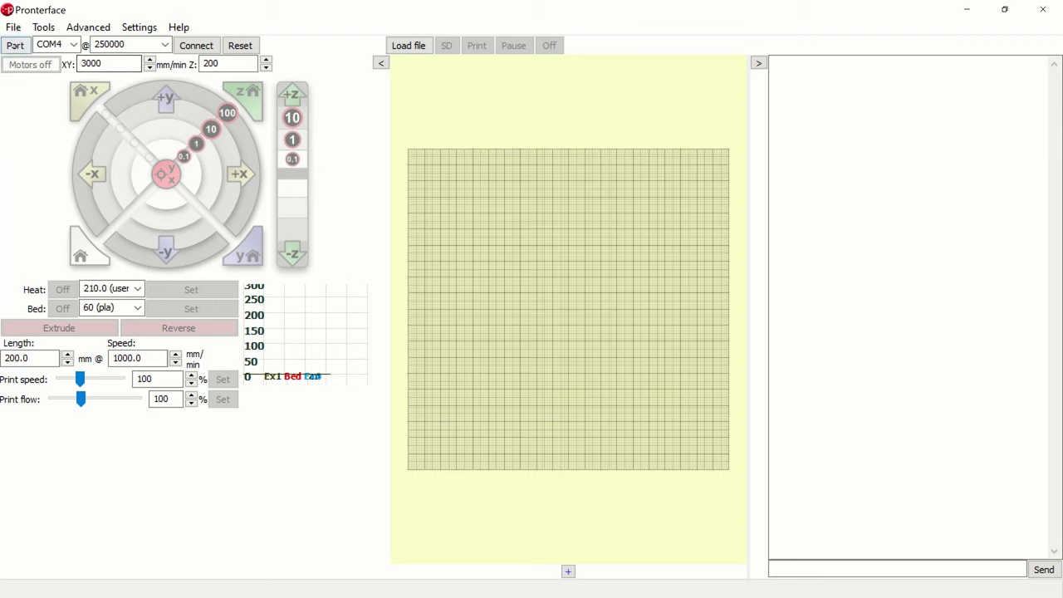
- Refresh the list of serial ports and choose COM4 for the printer connection
{"action": "left_click", "coordinate": [15, 46]}
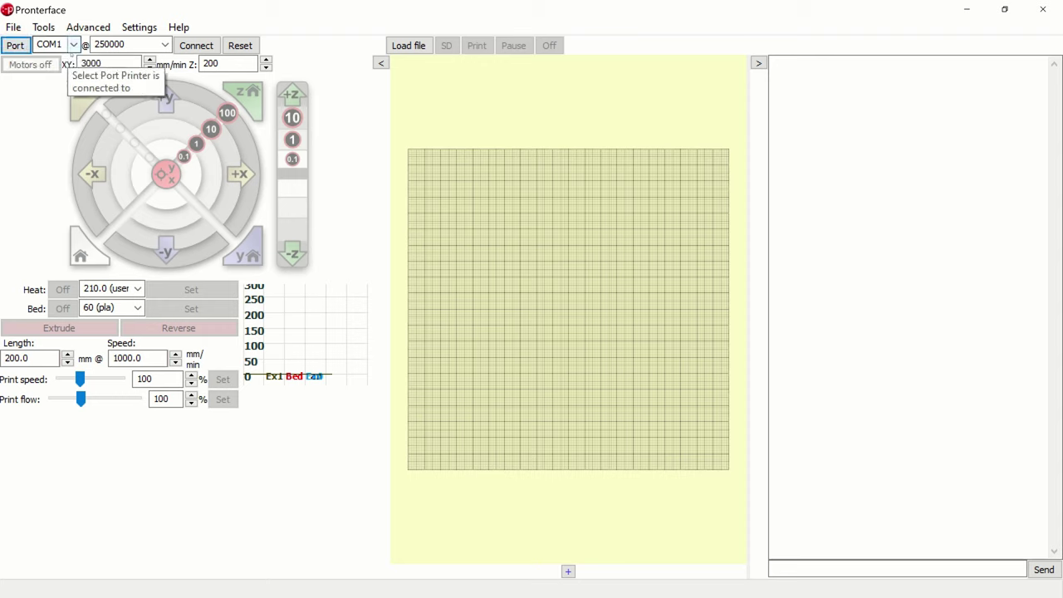
{"action": "left_click", "coordinate": [74, 46]}
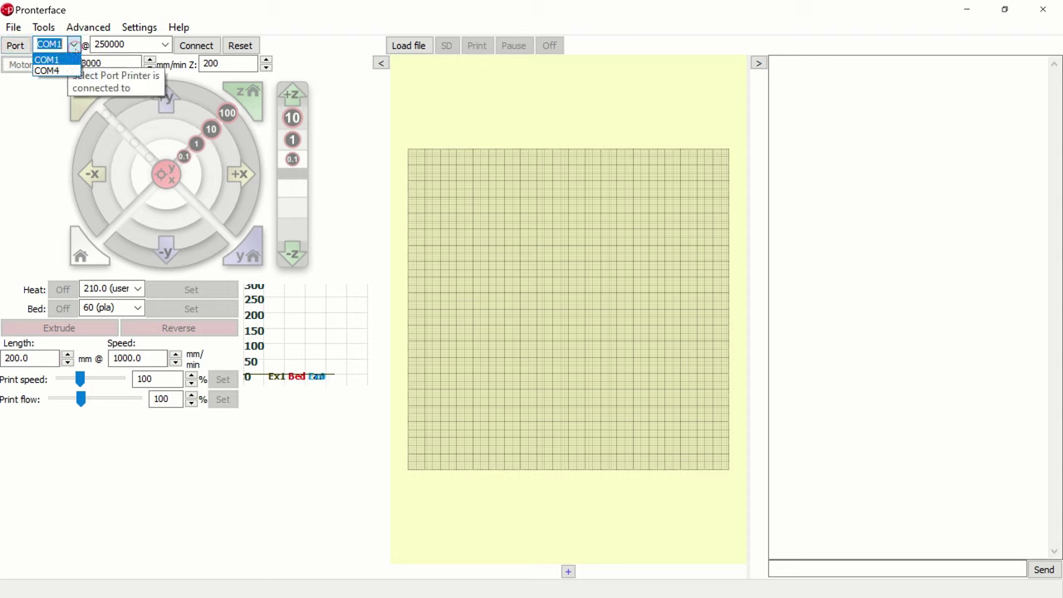
{"action": "left_click", "coordinate": [68, 70]}
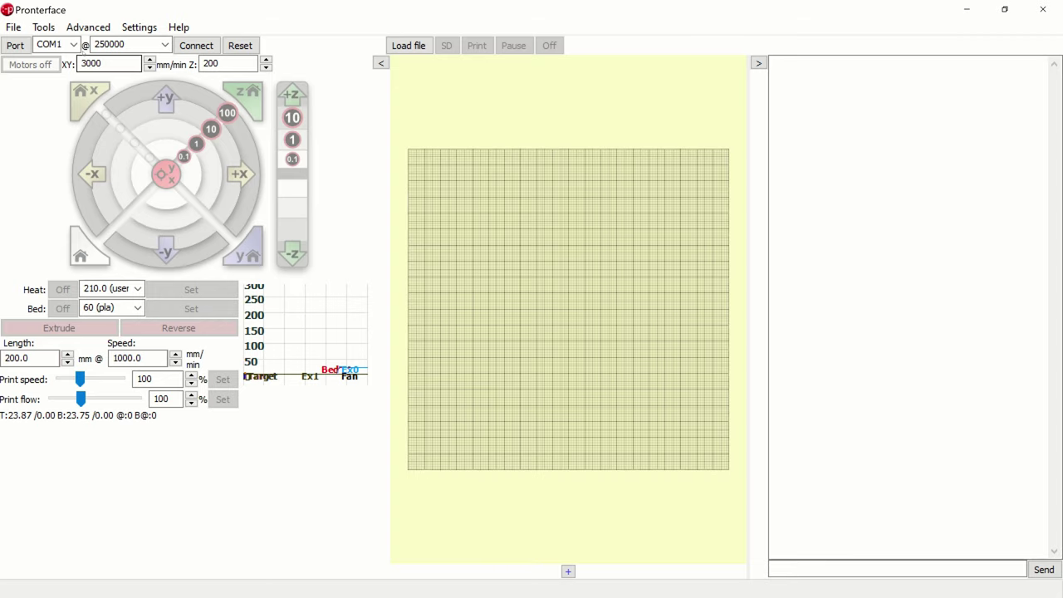
{"action": "left_click", "coordinate": [13, 45]}
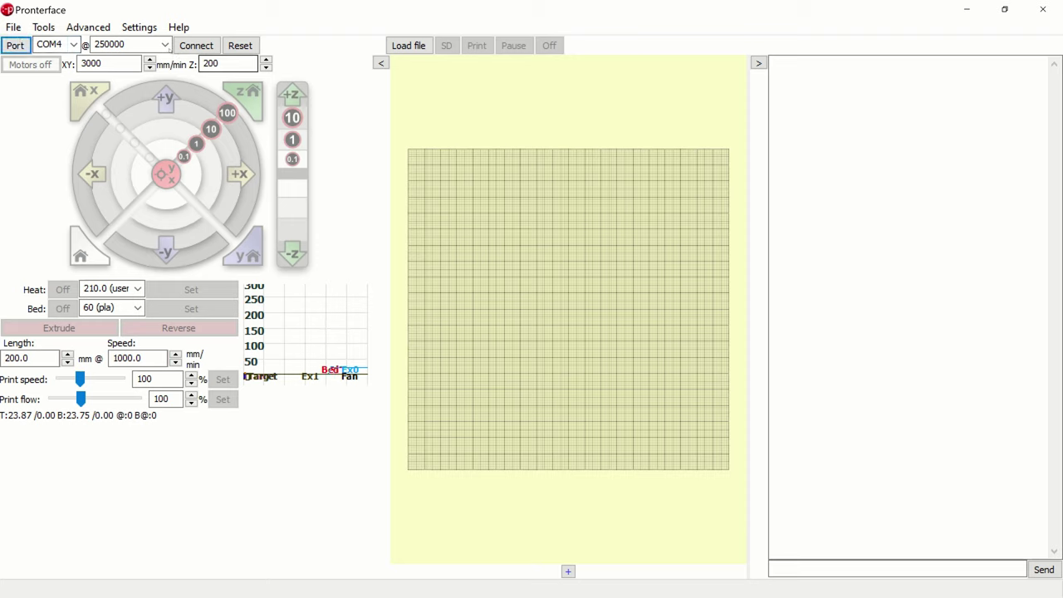
- Look up the BAUDRATE definition in Marlin's Configuration.h in Visual Studio Code to check the connection speed, and return to Pronterface
{"action": "left_click", "coordinate": [164, 44]}
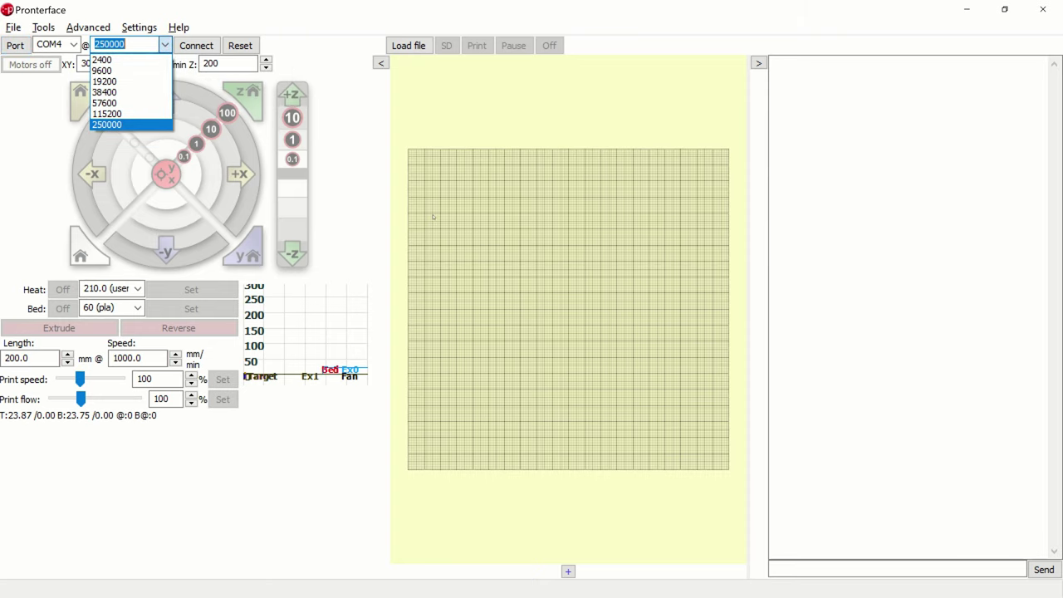
{"action": "key", "text": "Return"}
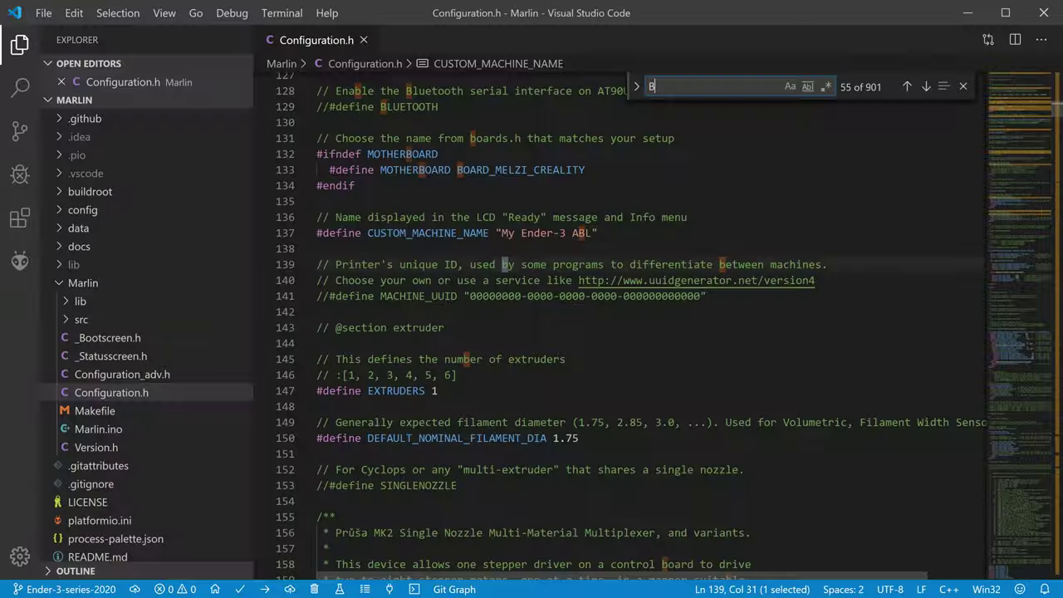
{"action": "type", "text": "BA"}
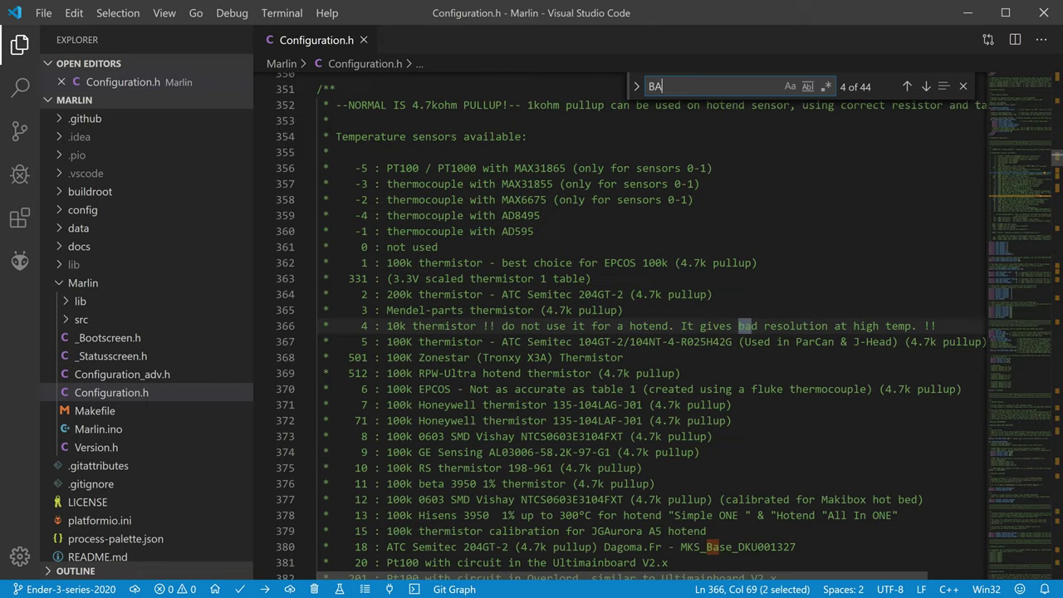
{"action": "type", "text": "UDR"}
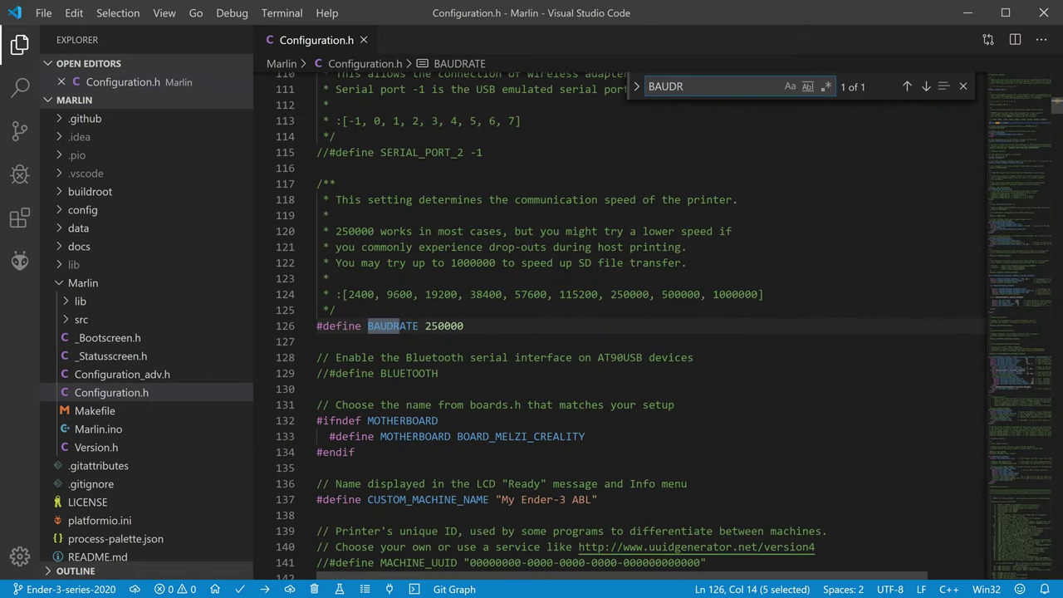
{"action": "double_click", "coordinate": [444, 326]}
{"action": "key", "text": "alt+Tab"}
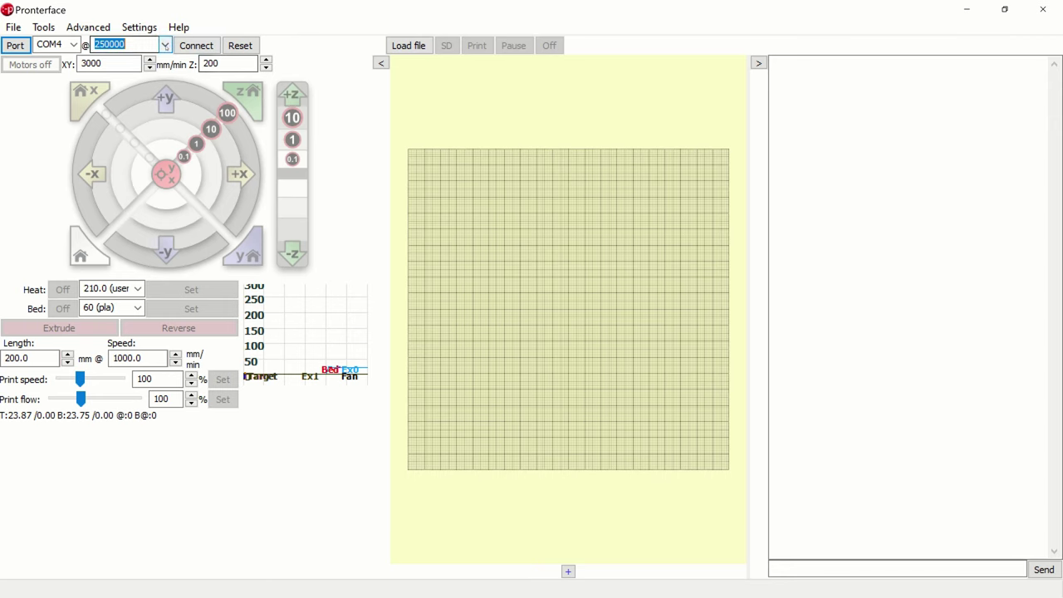
- Connect to the printer on COM4 at a baud rate of 250000
{"action": "left_click", "coordinate": [166, 45]}
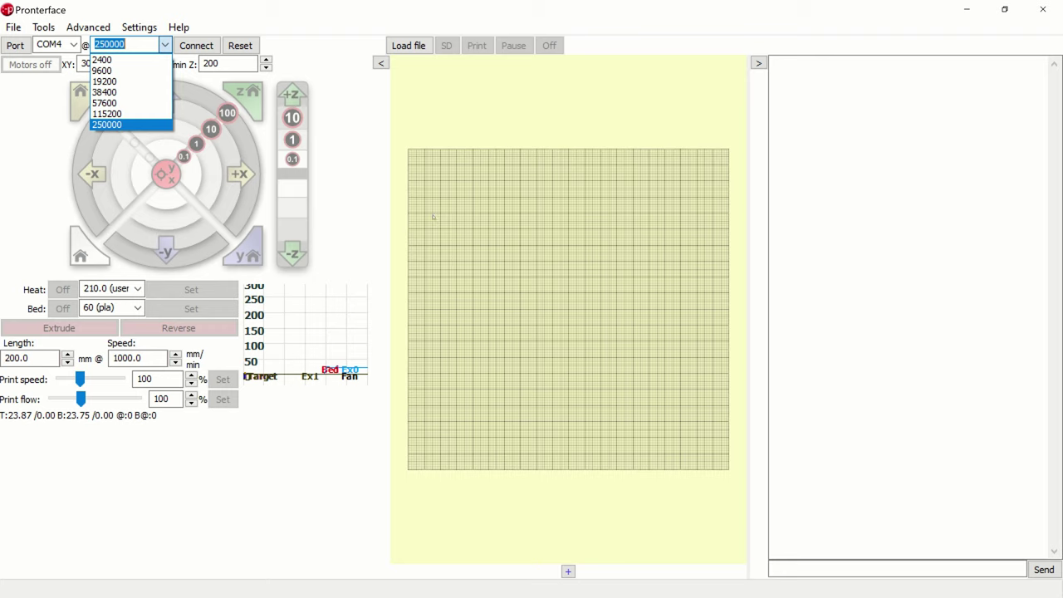
{"action": "key", "text": "alt+Tab"}
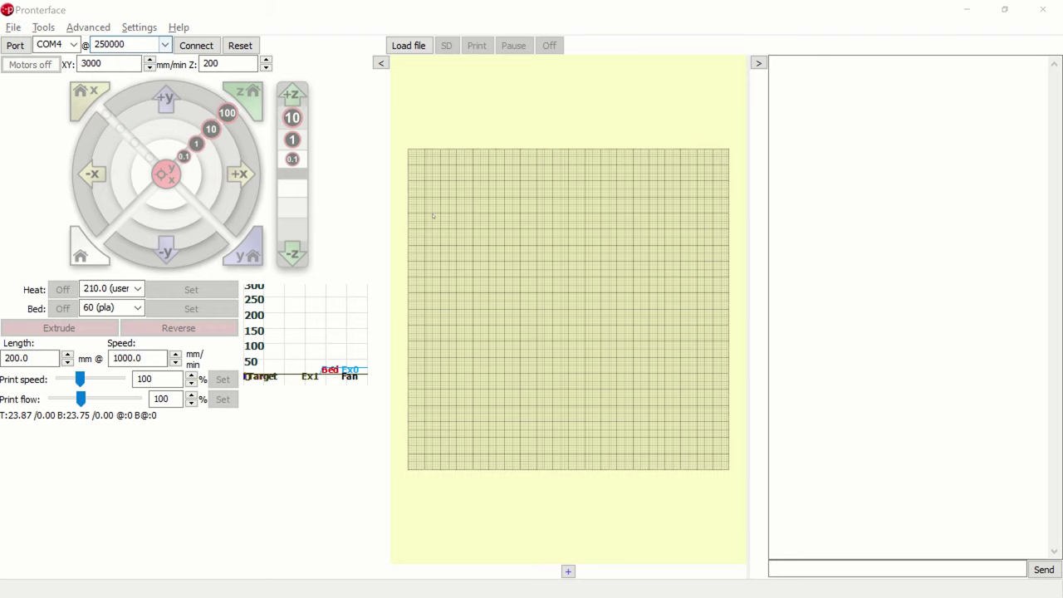
{"action": "key", "text": "alt+Tab"}
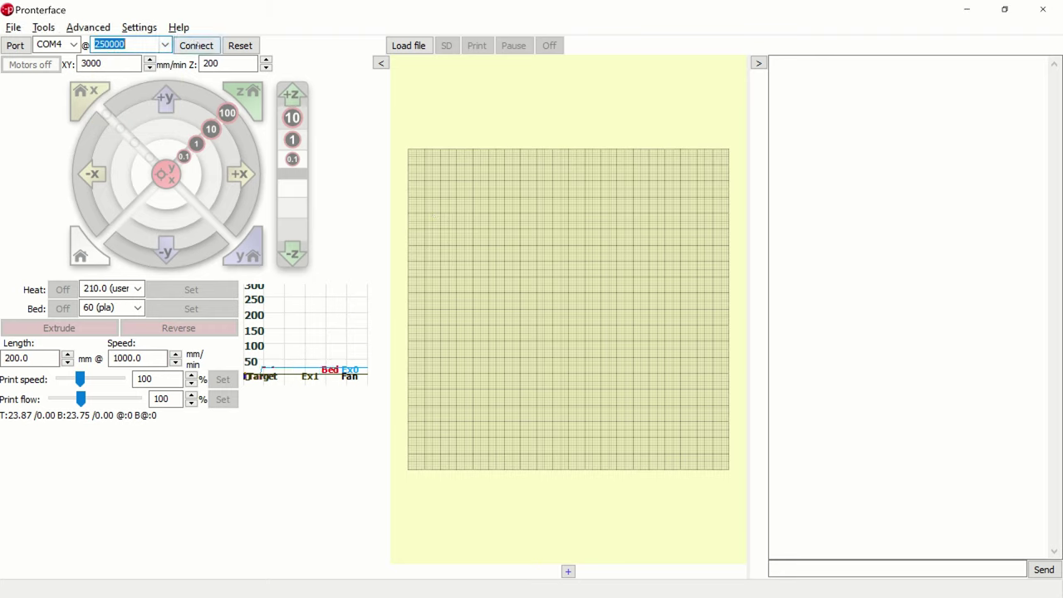
{"action": "left_click", "coordinate": [196, 45]}
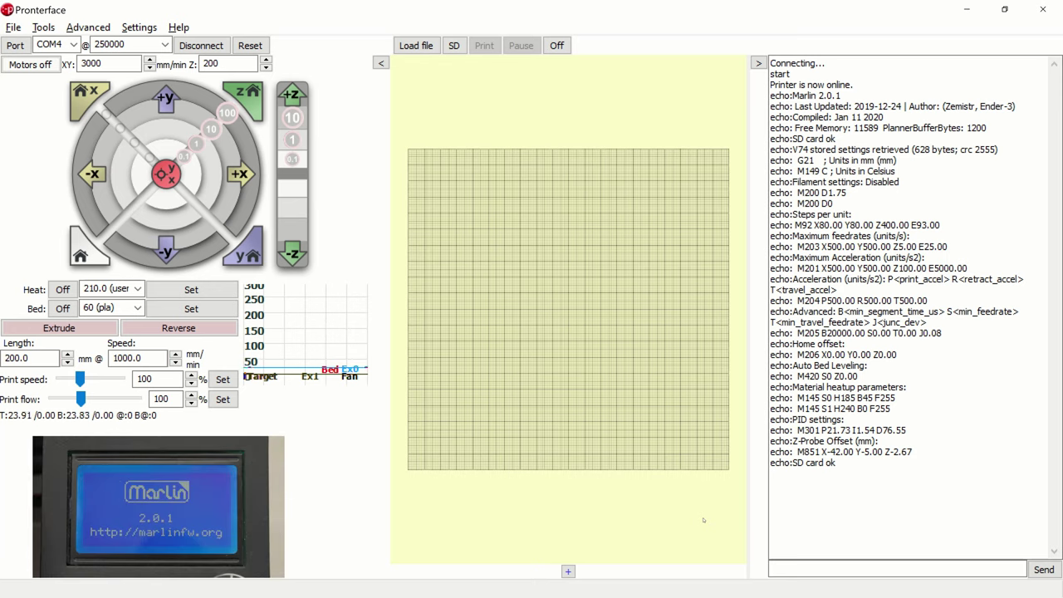
- Examine the printer's online status message in the connection log
{"action": "double_click", "coordinate": [837, 85]}
{"action": "left_click_drag", "start_coordinate": [834, 79], "coordinate": [752, 86]}
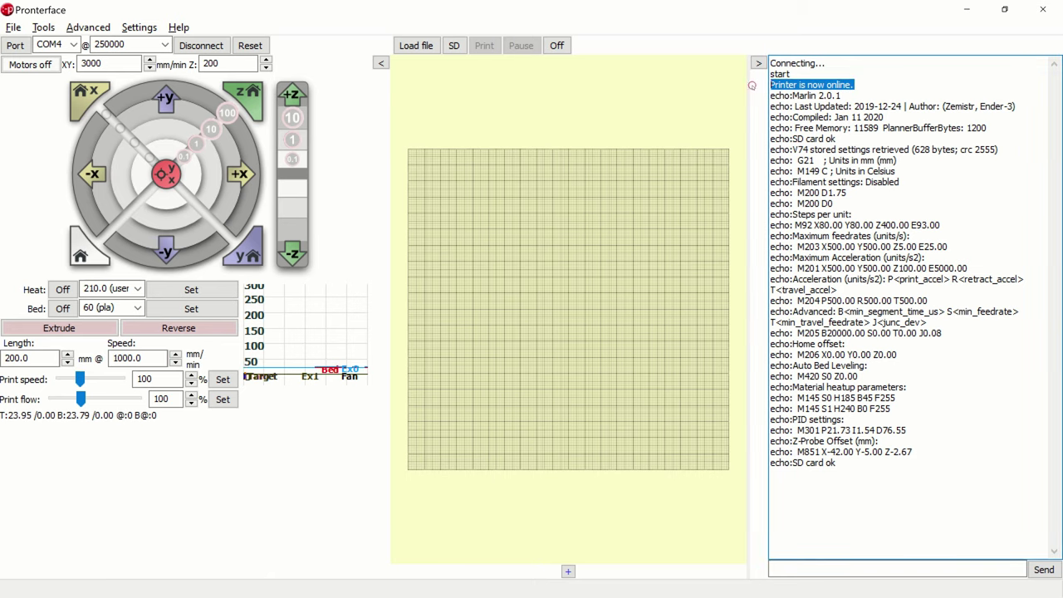
{"action": "left_click", "coordinate": [1018, 177]}
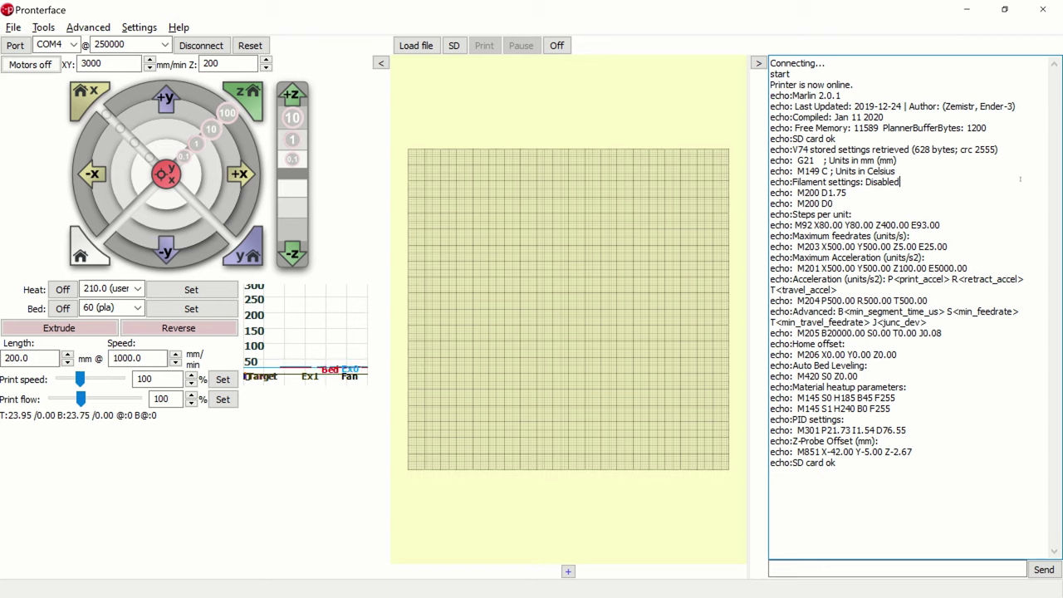
- Compare the log's G21 units line with INCH_MODE_SUPPORT in Configuration.h and the Marlin G20 and G21 documentation pages
{"action": "left_click_drag", "start_coordinate": [769, 160], "coordinate": [900, 158]}
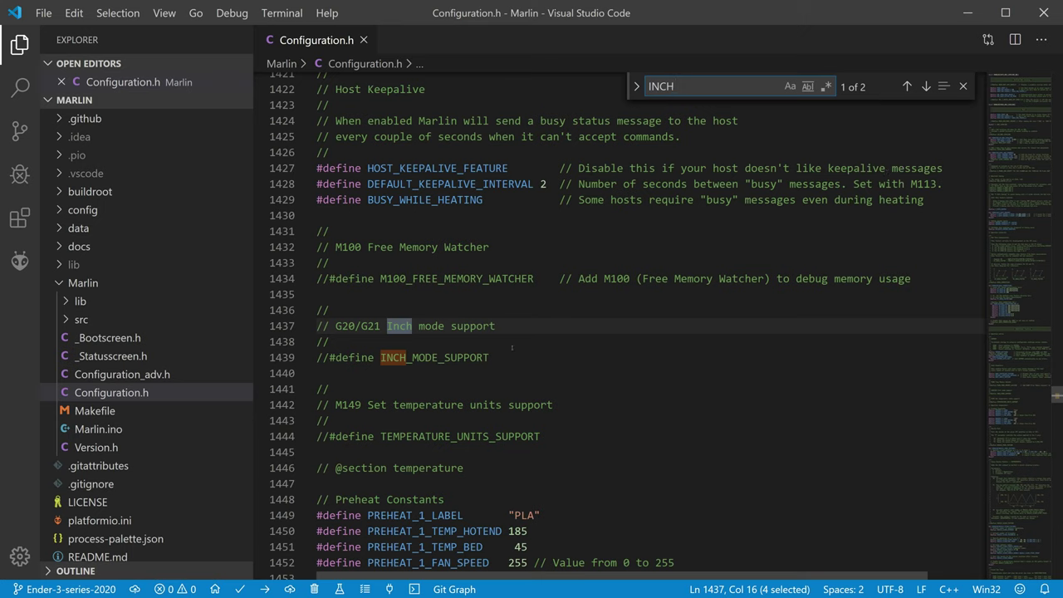
{"action": "left_click_drag", "start_coordinate": [492, 357], "coordinate": [286, 318]}
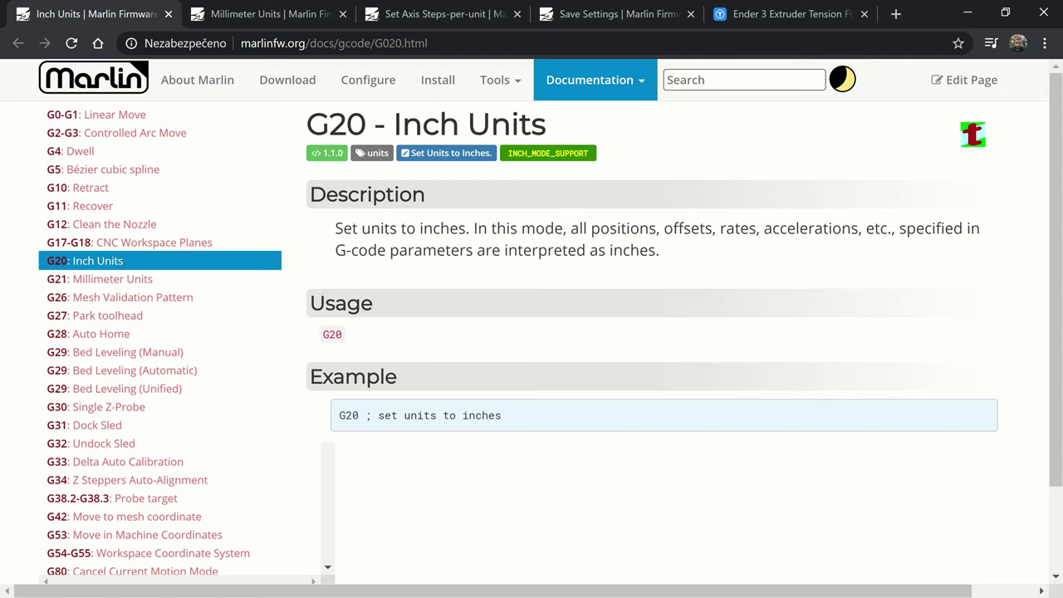
{"action": "key", "text": "ctrl+Tab"}
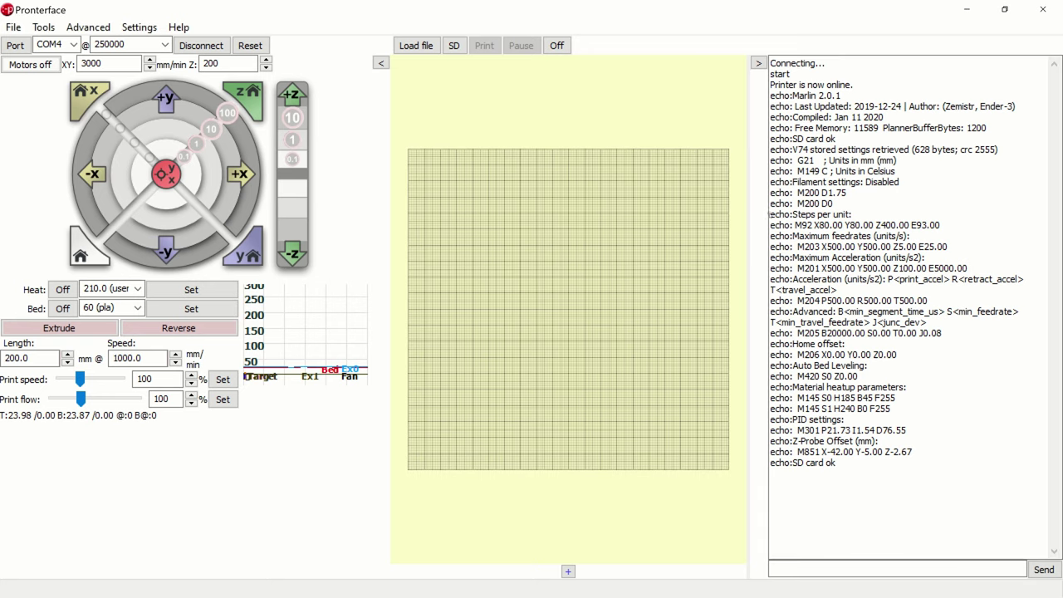
- Examine the M92 steps-per-unit line in the Pronterface log, including its extruder E value
{"action": "left_click_drag", "start_coordinate": [769, 213], "coordinate": [956, 225]}
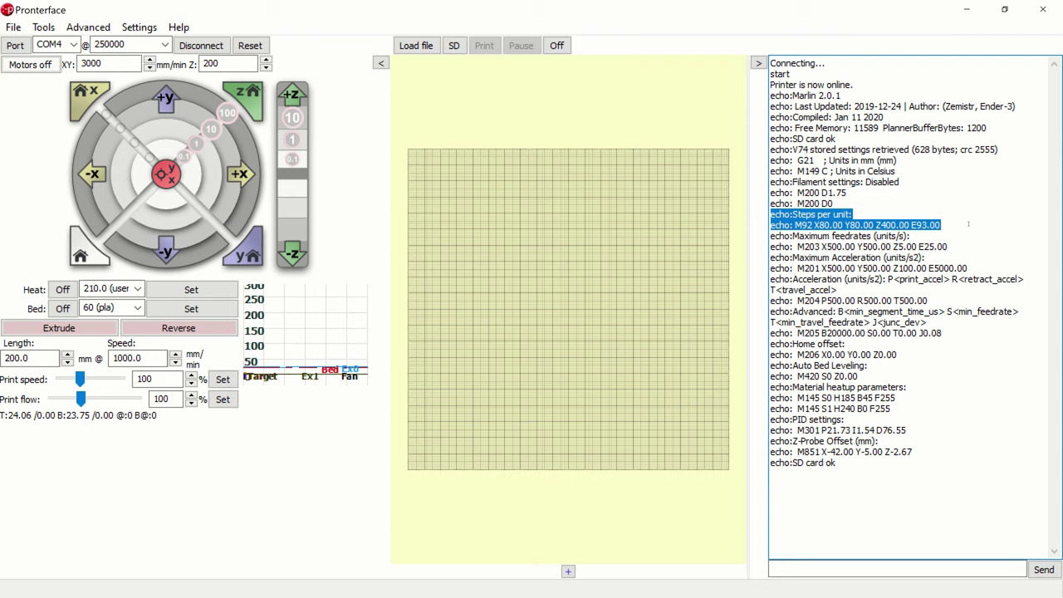
{"action": "left_click", "coordinate": [967, 224]}
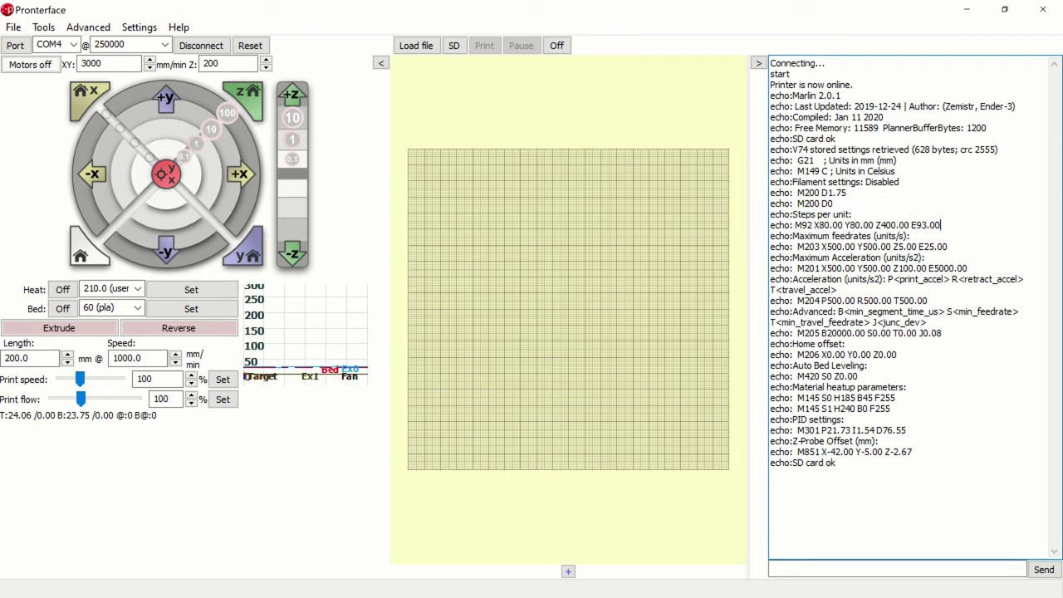
{"action": "left_click_drag", "start_coordinate": [911, 225], "coordinate": [943, 226]}
{"action": "left_click", "coordinate": [981, 220]}
- Find STEPS_PER_UNIT in Configuration.h in Visual Studio Code, check the extruder value in DEFAULT_AXIS_STEPS_PER_UNIT, and return to Pronterface
{"action": "key", "text": "alt+Tab"}
{"action": "type", "text": "PER_"}
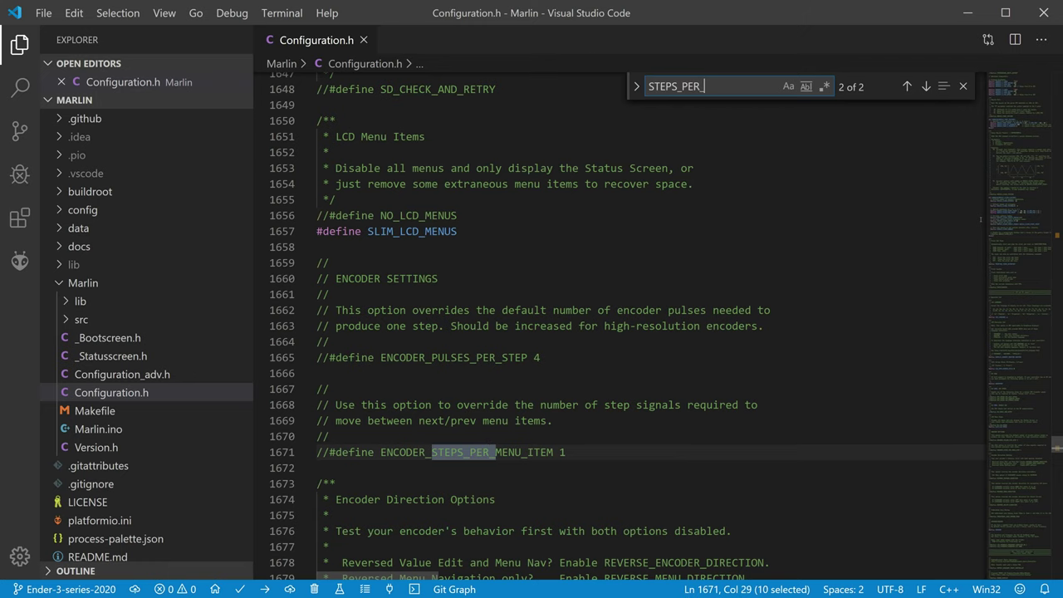
{"action": "type", "text": "UNIT"}
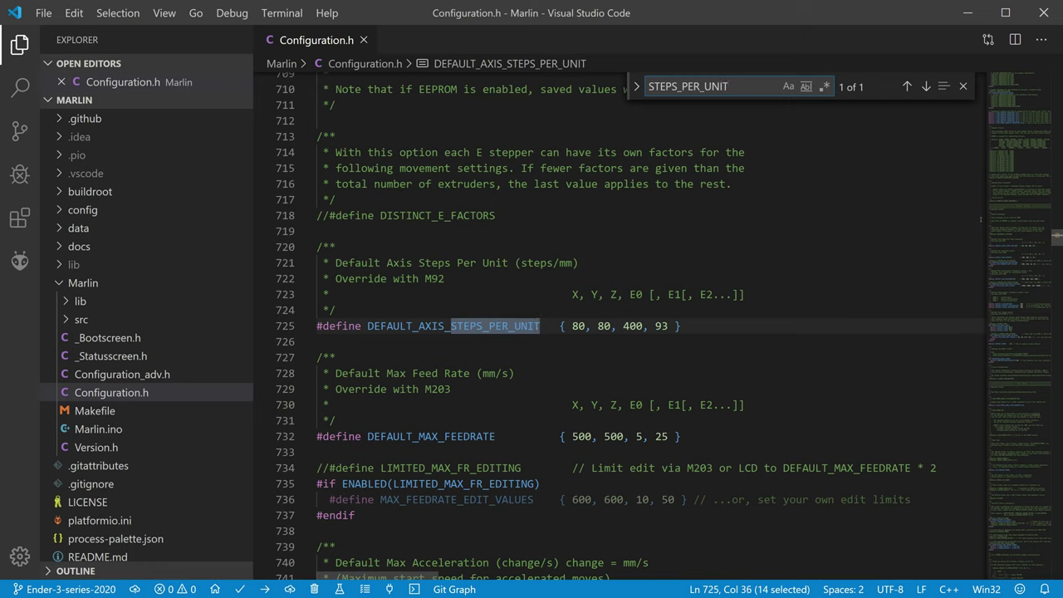
{"action": "key", "text": "Escape"}
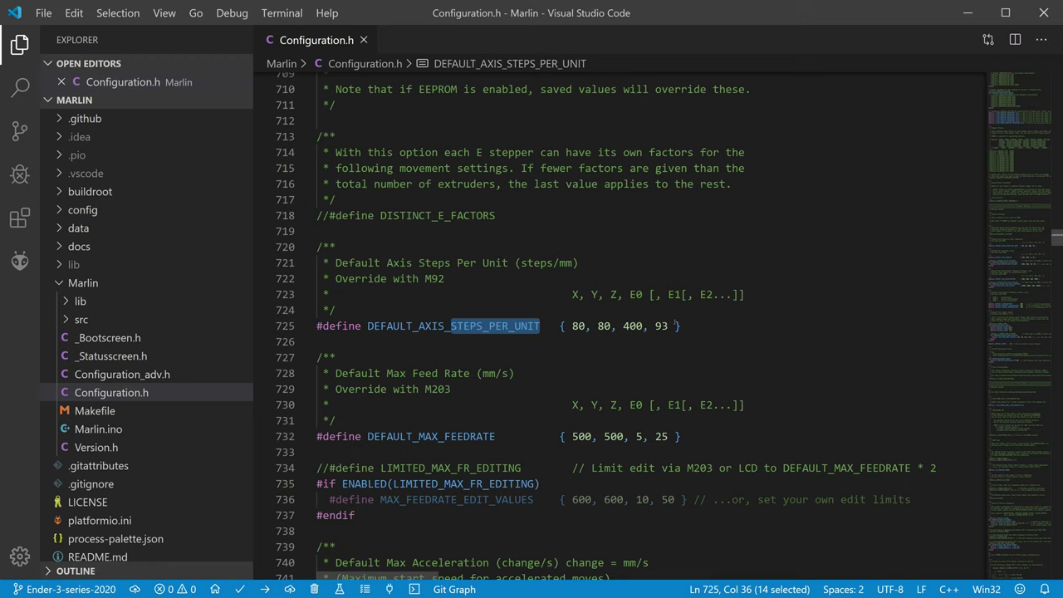
{"action": "double_click", "coordinate": [661, 325]}
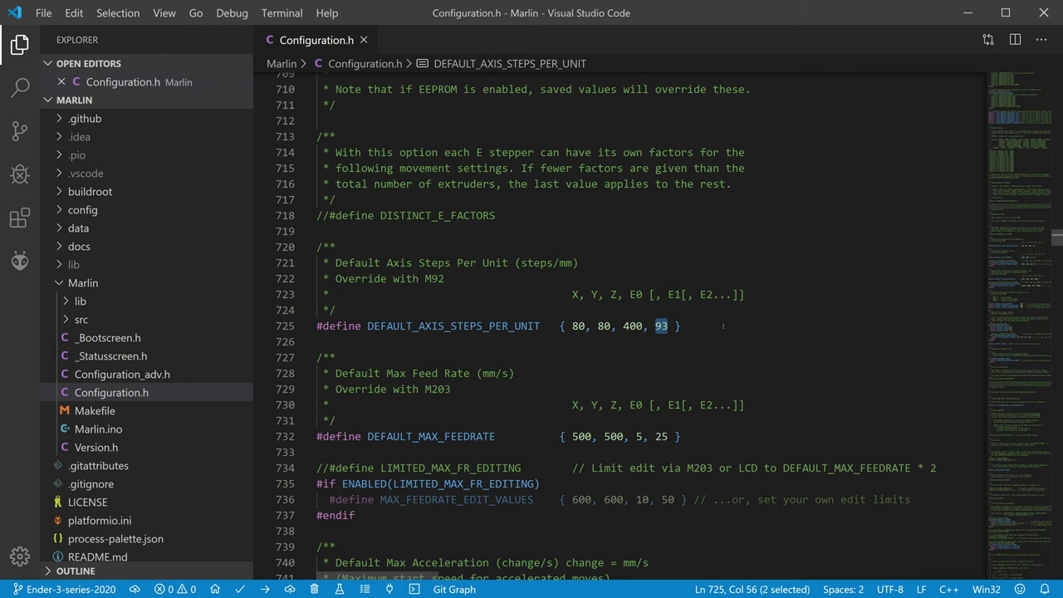
{"action": "left_click", "coordinate": [722, 326]}
{"action": "left_click", "coordinate": [731, 344]}
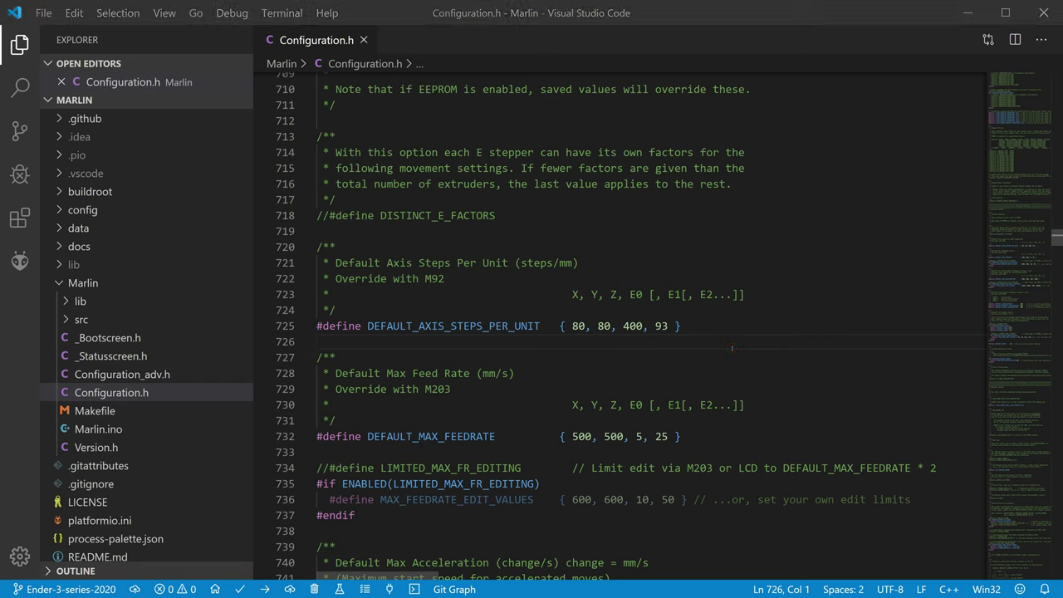
{"action": "key", "text": "alt+Tab"}
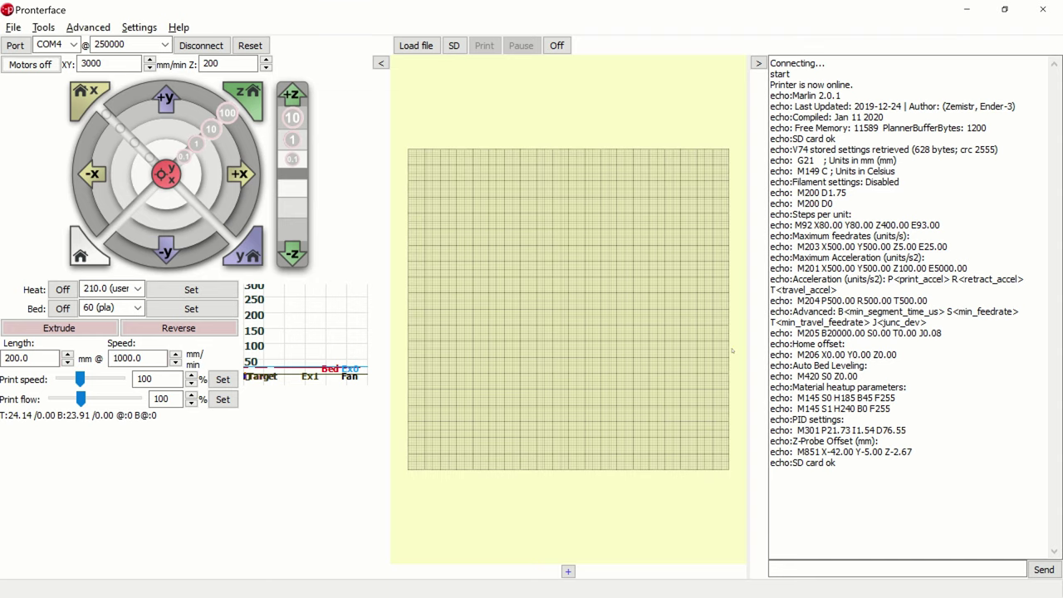